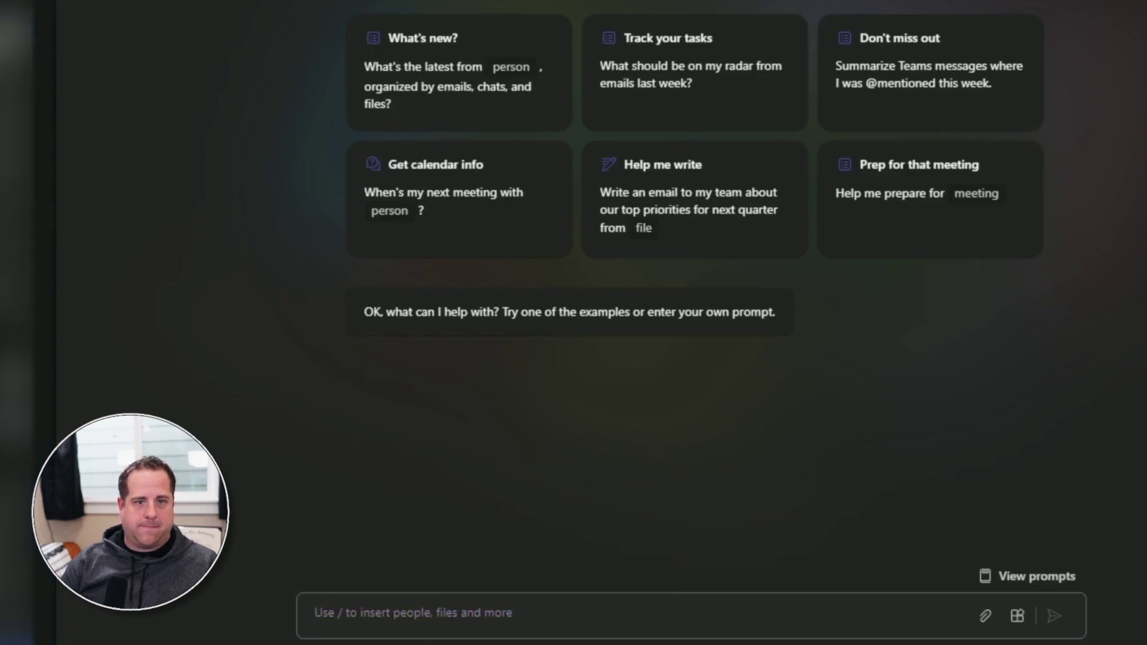
- Ask Copilot to book a Test Meeting next week with two colleagues, lasting four hours
click(582, 604)
key(ctrl+v)
key(Return)
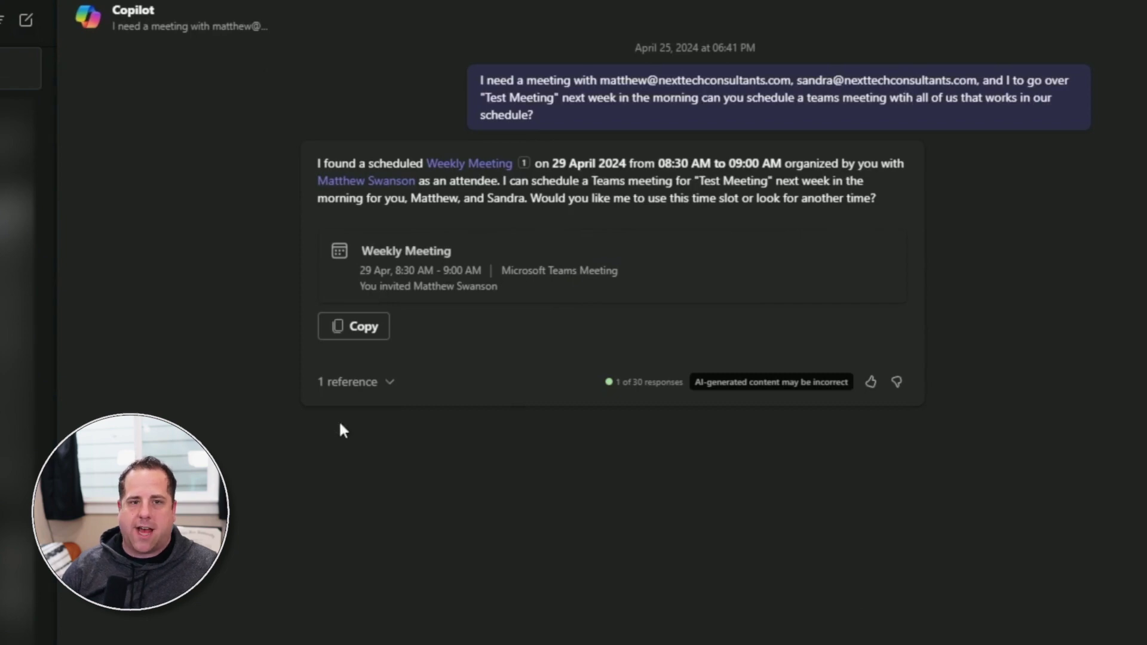
key(Return)
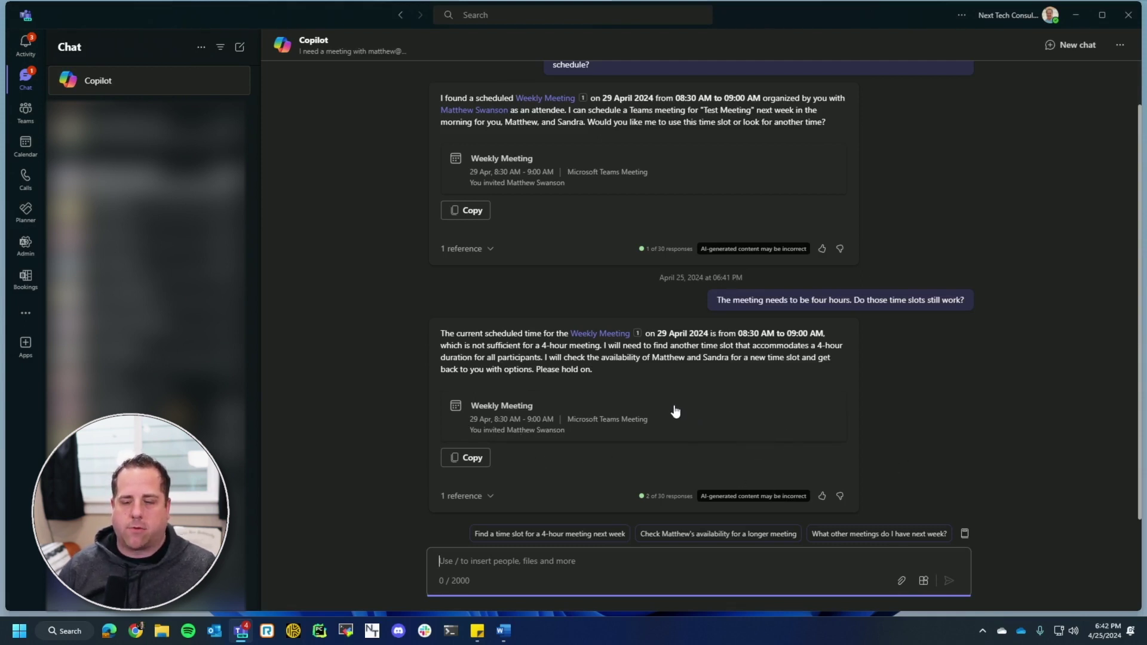
- Back in Teams, ask Copilot to retry scheduling the Test Meeting with a one-hour slot
key(alt+Tab)
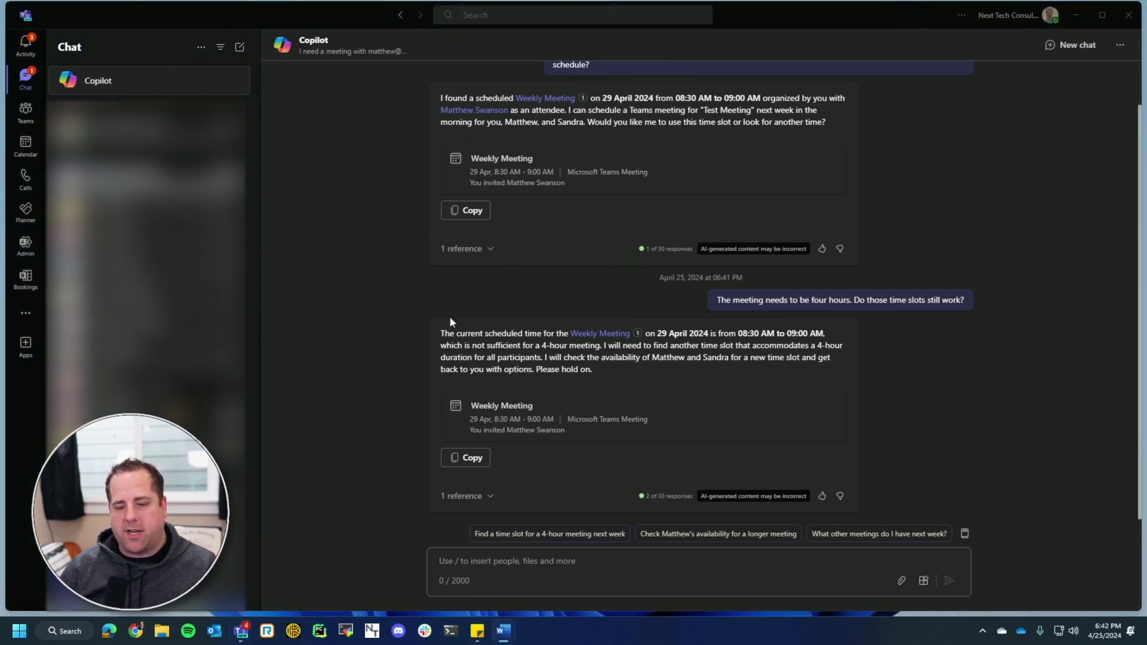
click(390, 338)
click(592, 564)
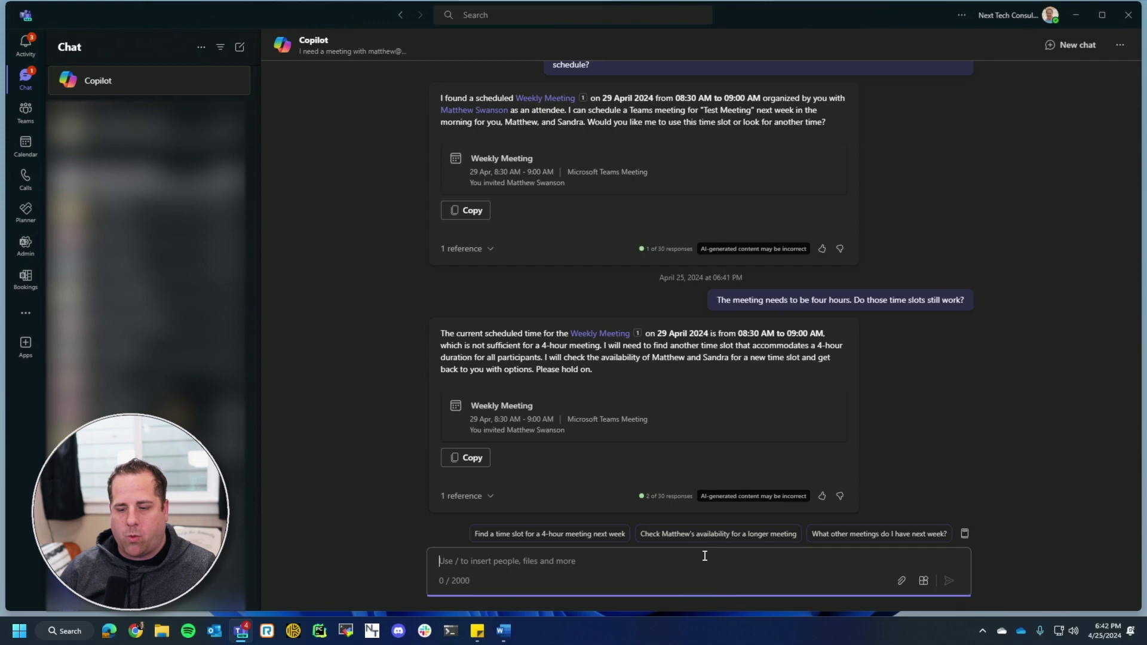
text(can you try again with a one hour time slot for the meeting)
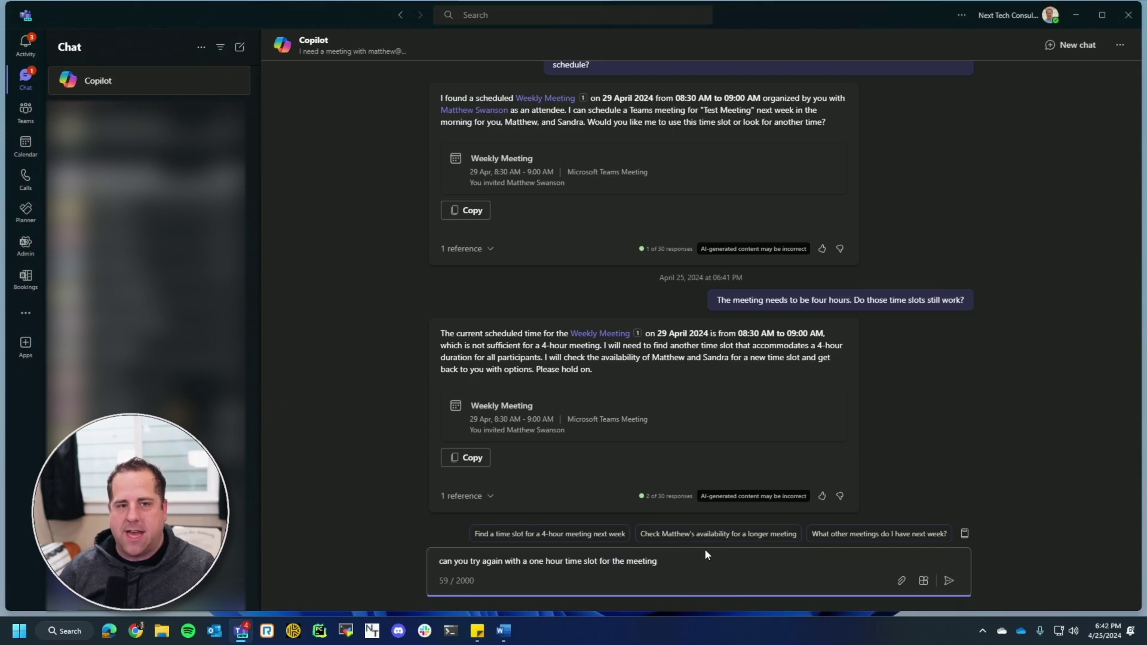
key(Return)
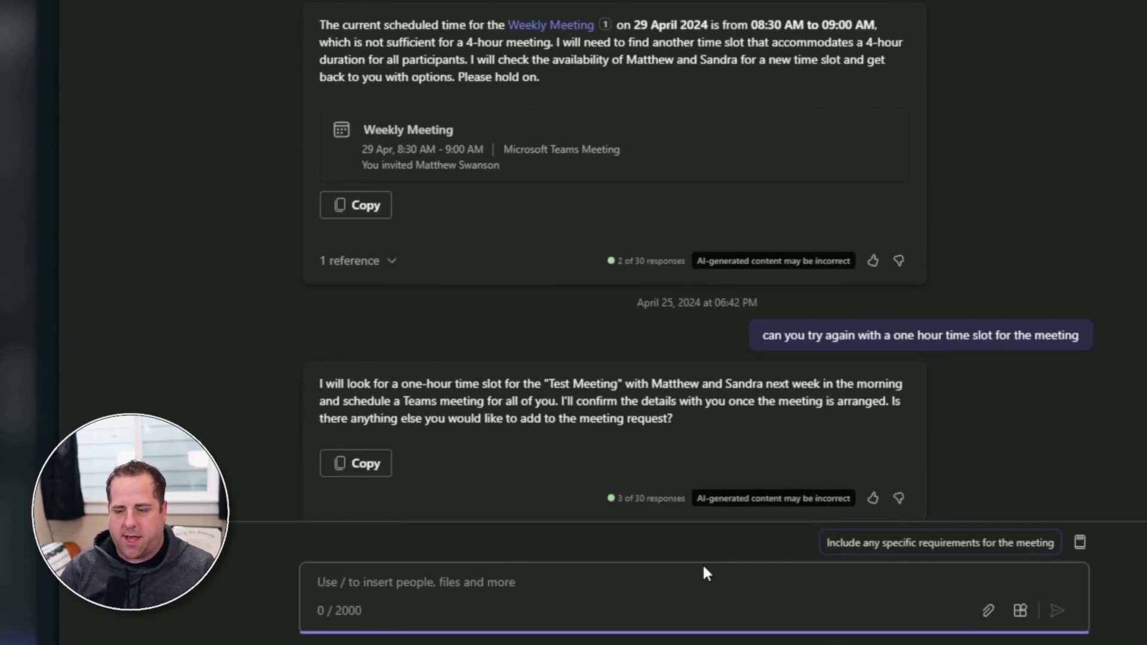
- Ask Copilot 'what are the details of the meeting' and review its reply in the chat
text(wh)
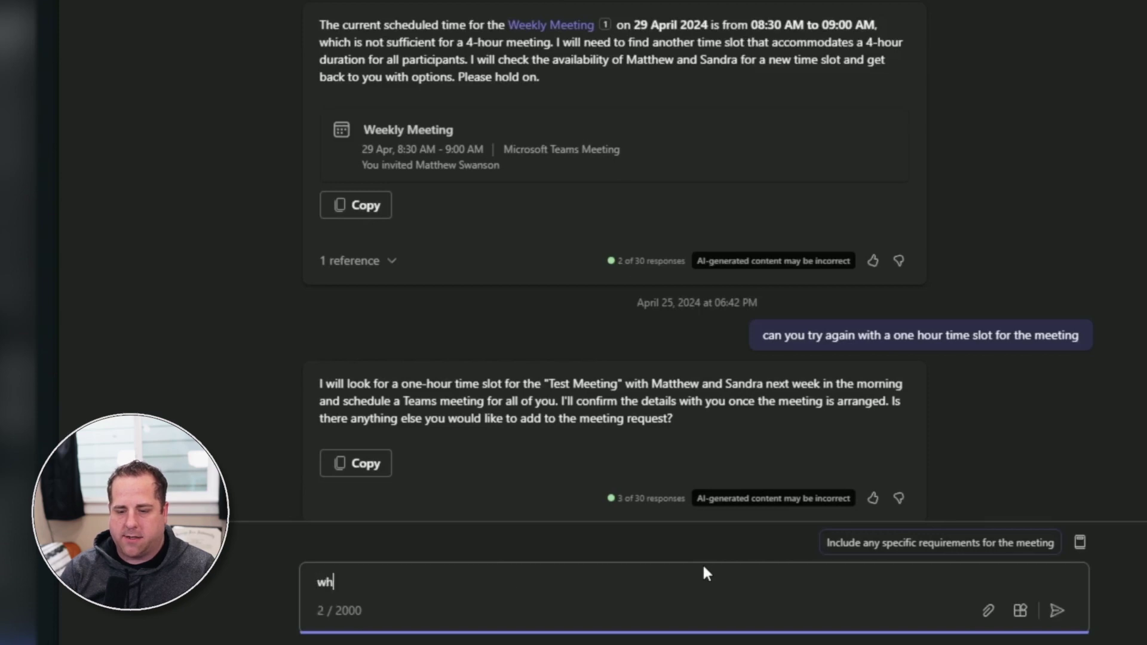
text(at are teh details of the meeting)
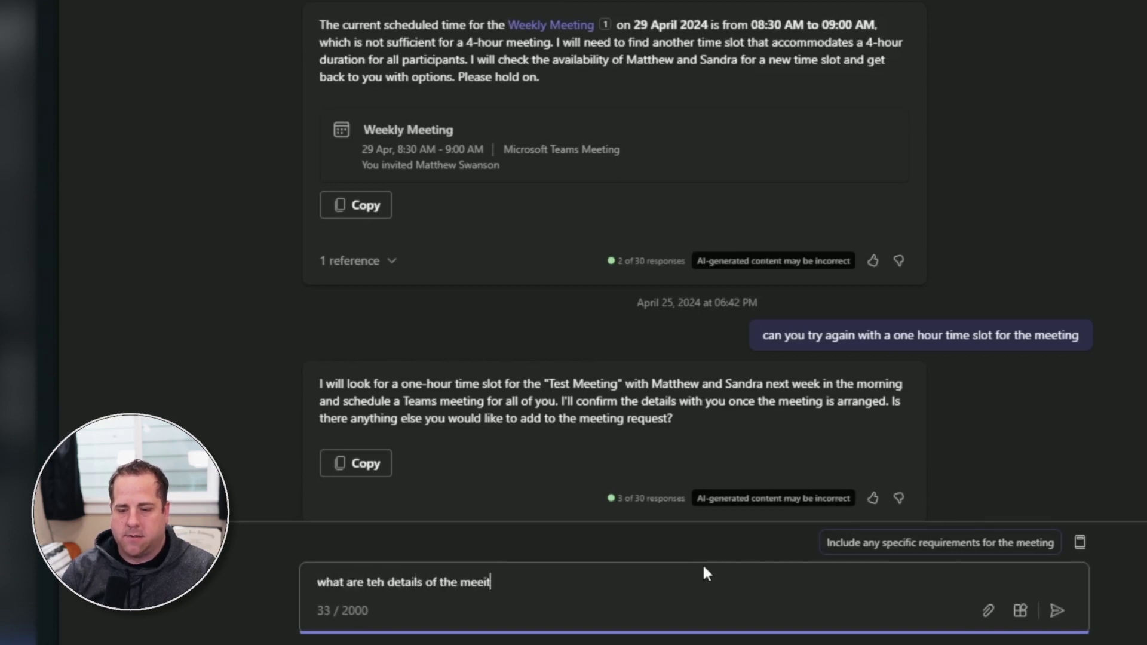
key(Return)
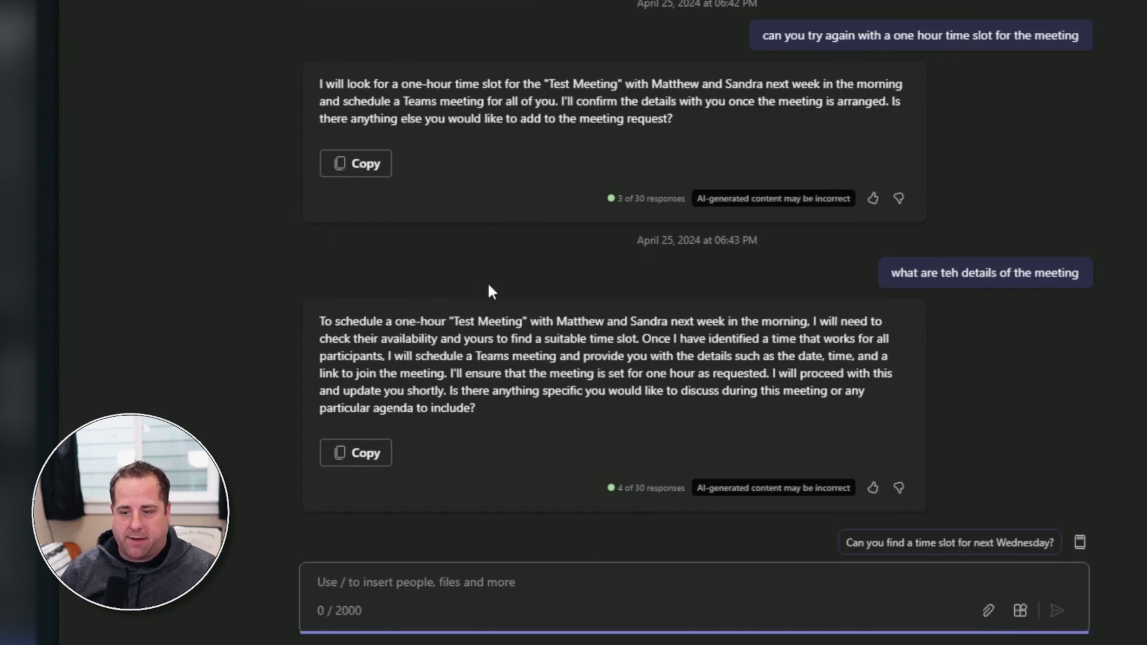
scroll(538, 233, up, 6)
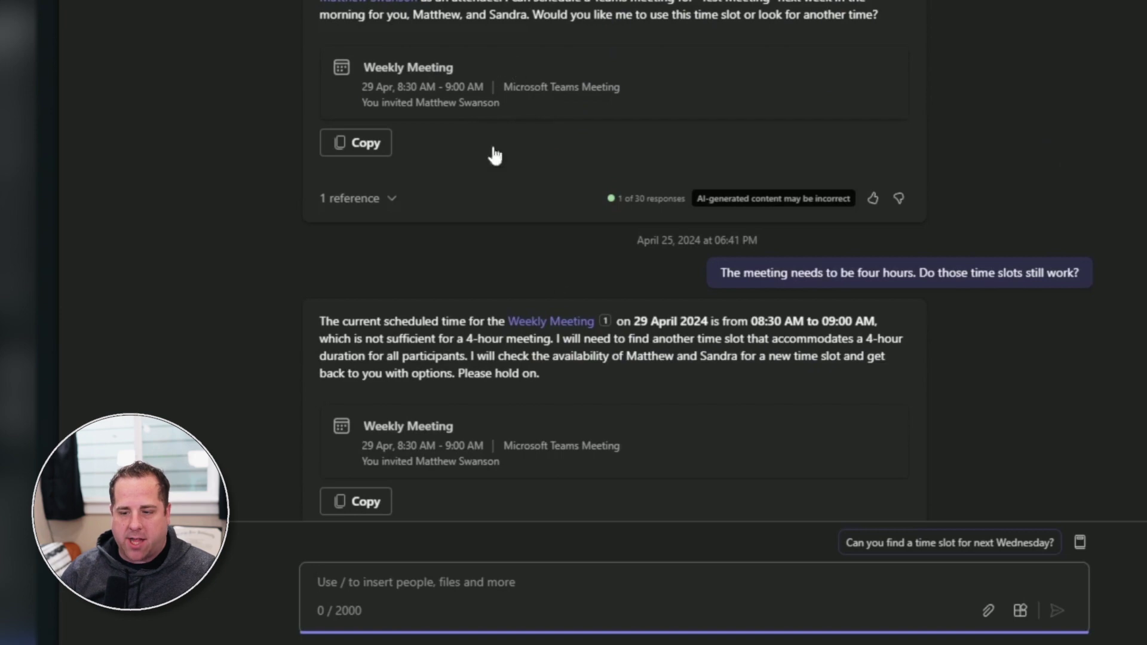
scroll(518, 302, down, 6)
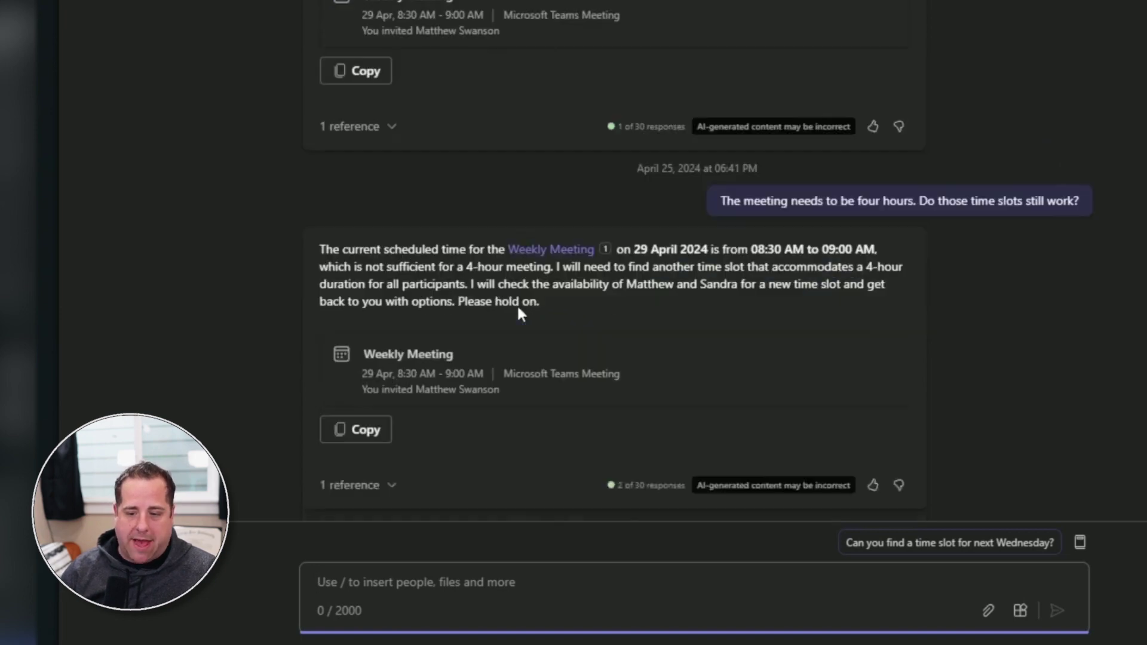
scroll(517, 306, down, 4)
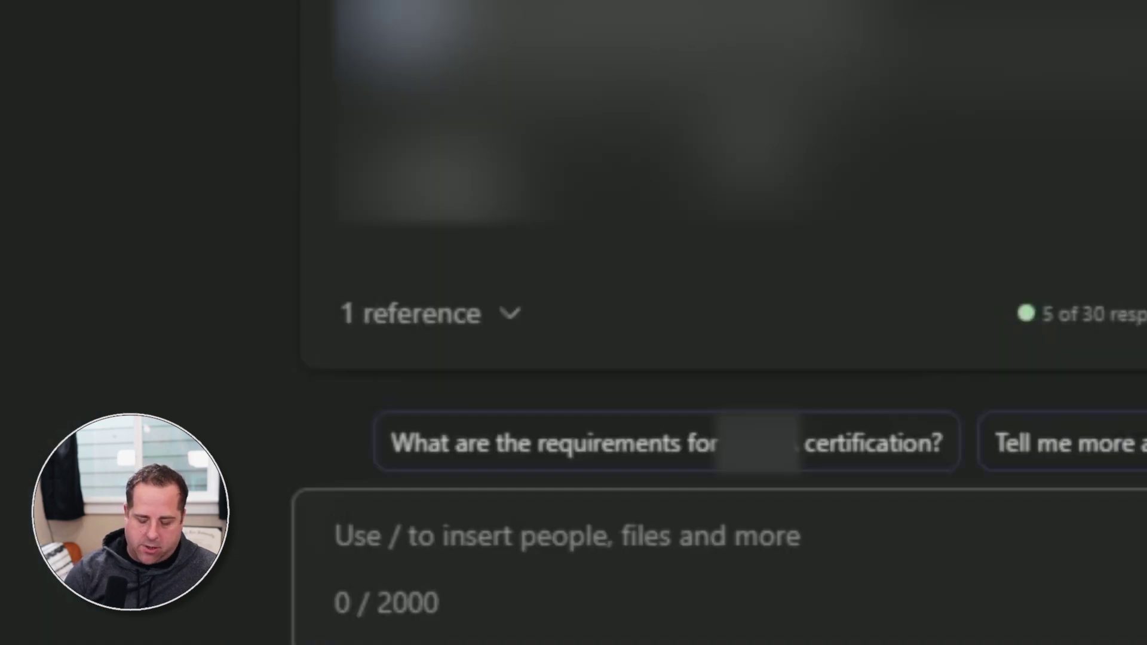
- Draft a new Copilot prompt reading 'use /', with the insert suggestions dismissed
text(use /)
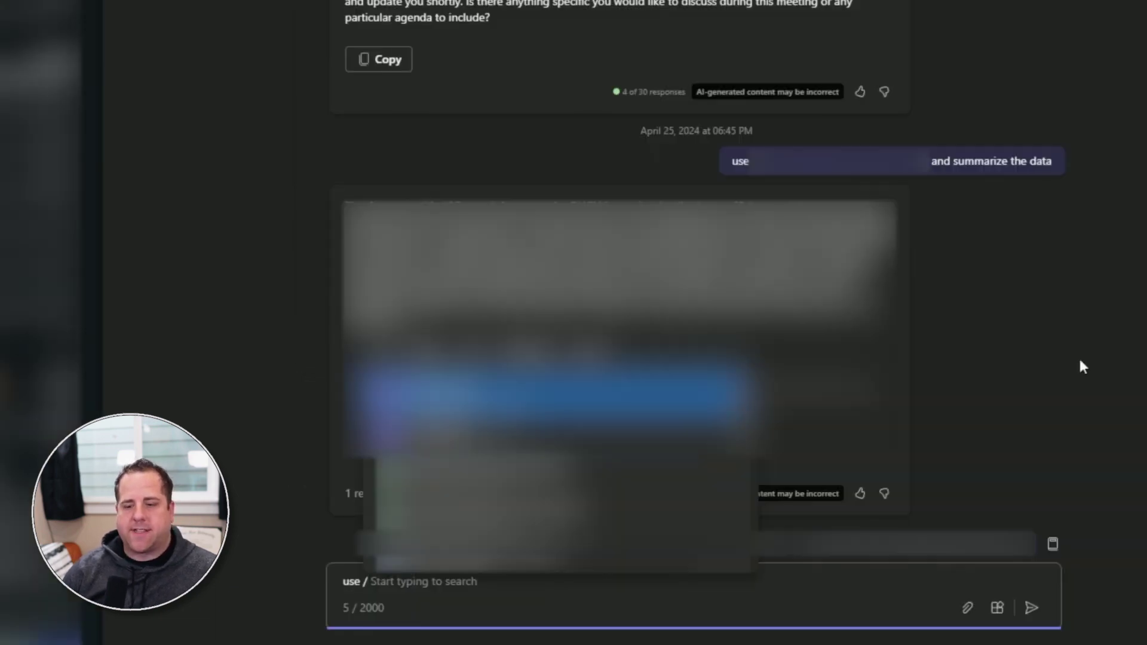
key(Escape)
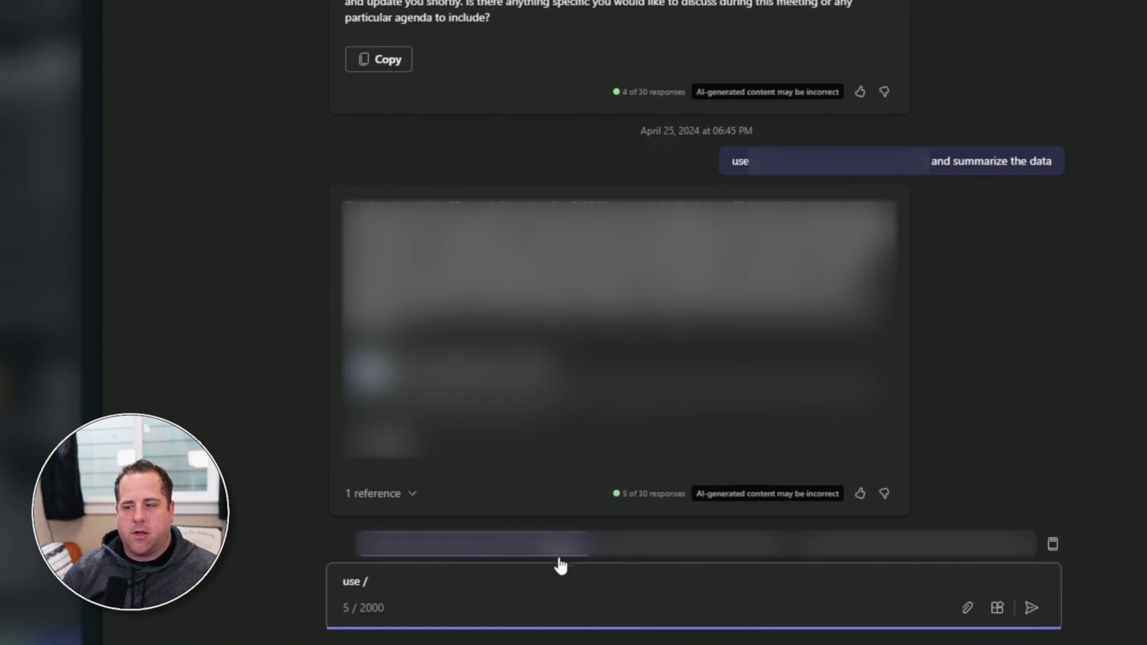
click(533, 576)
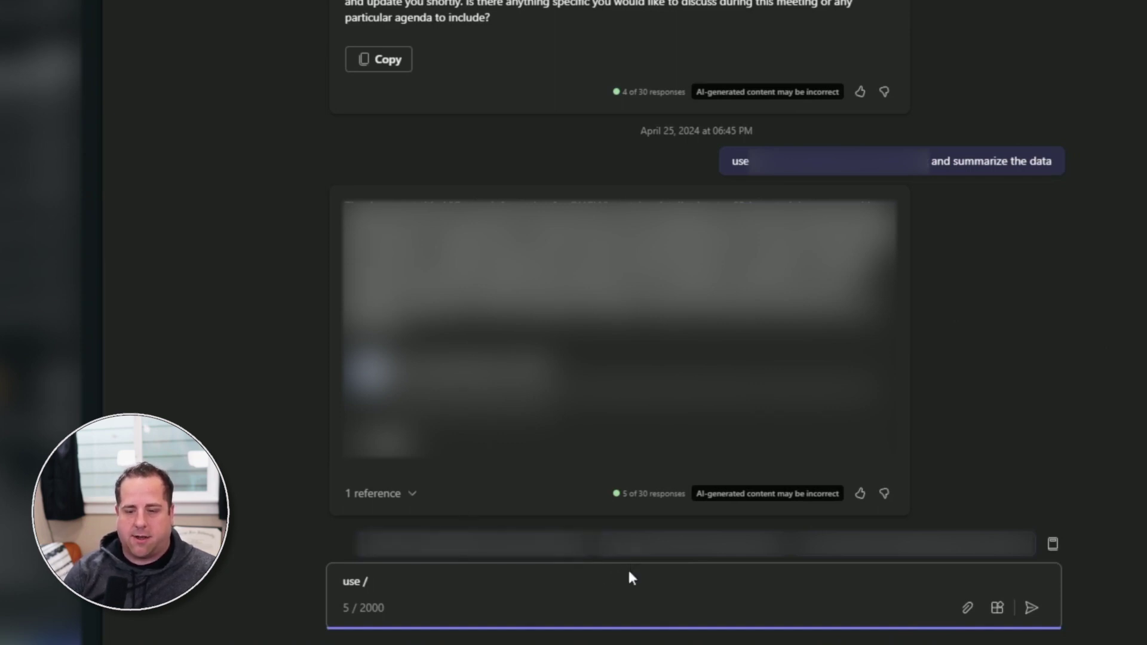
- Mention a colleague and ask Copilot to find information on computers being recycled
text(matt)
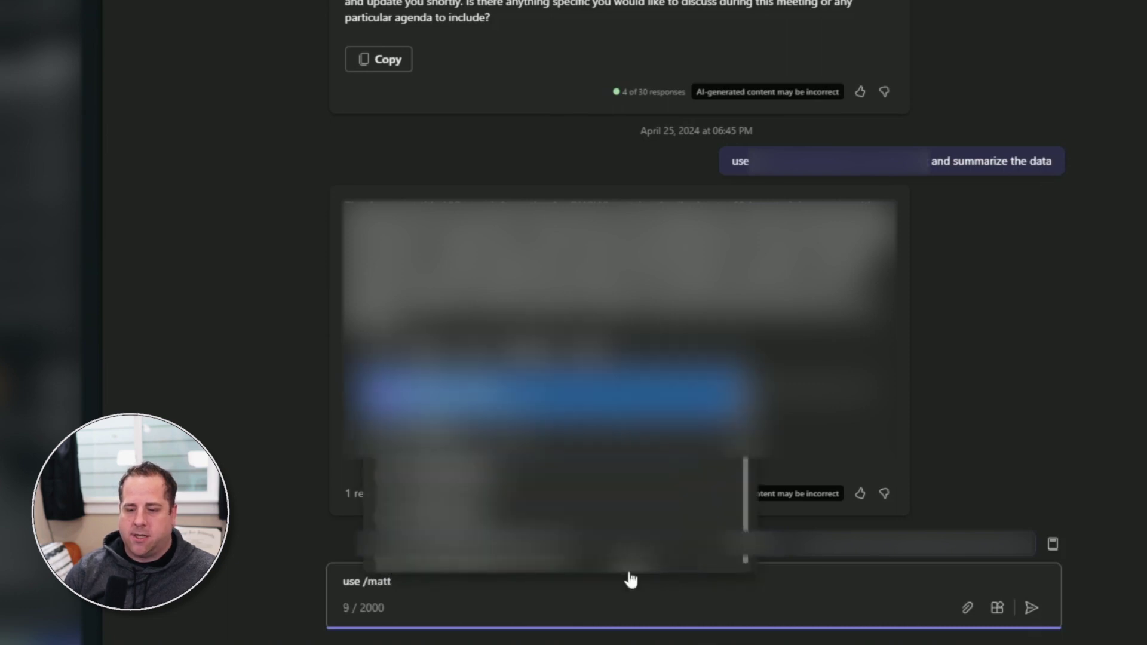
click(625, 541)
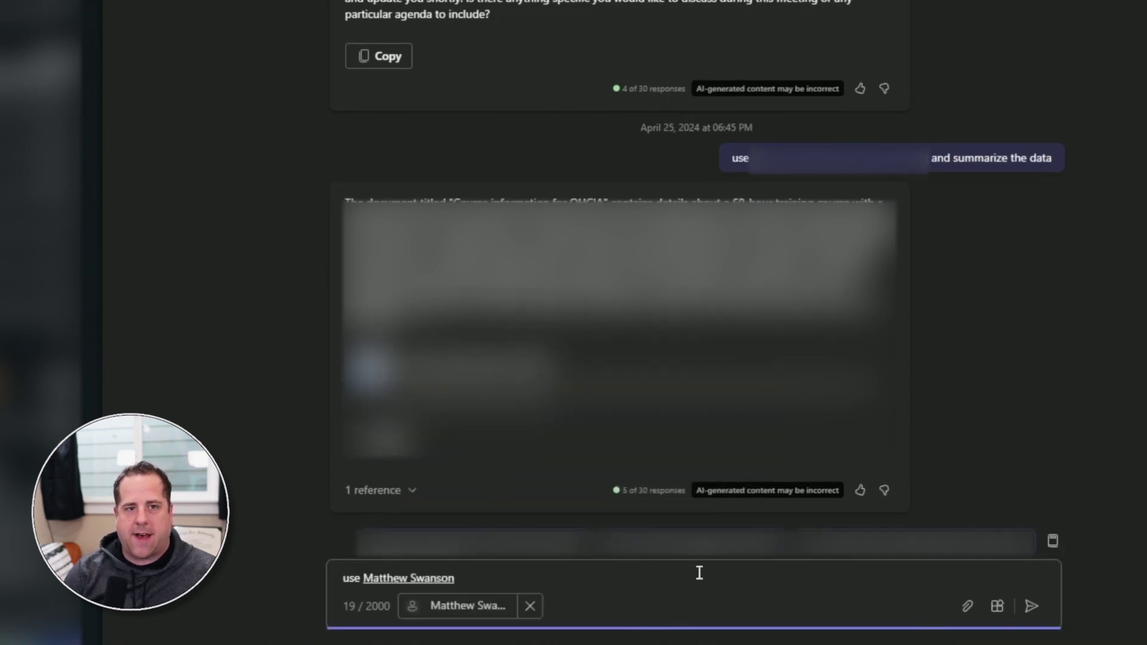
text(and find information on comptuers that are being recyc)
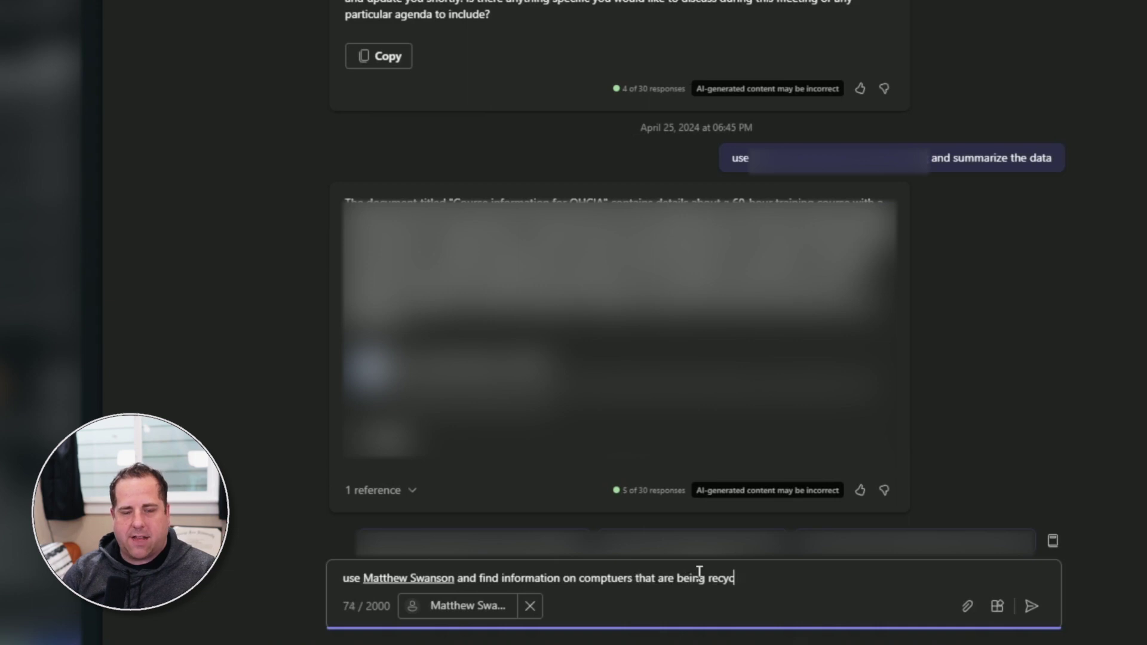
text(led)
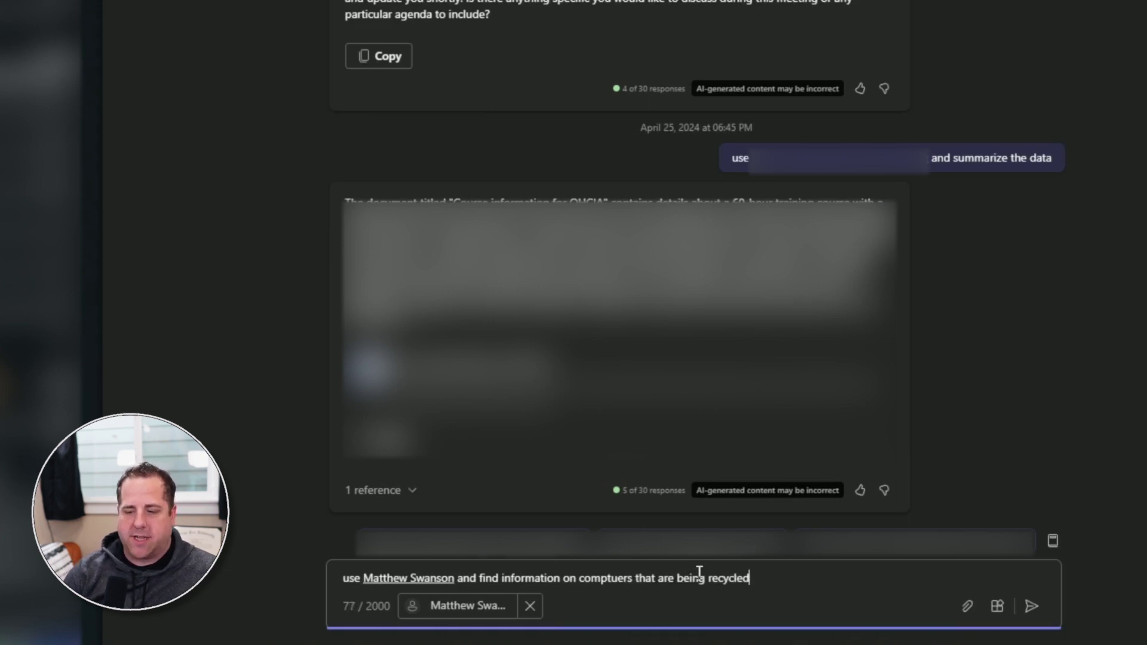
key(Return)
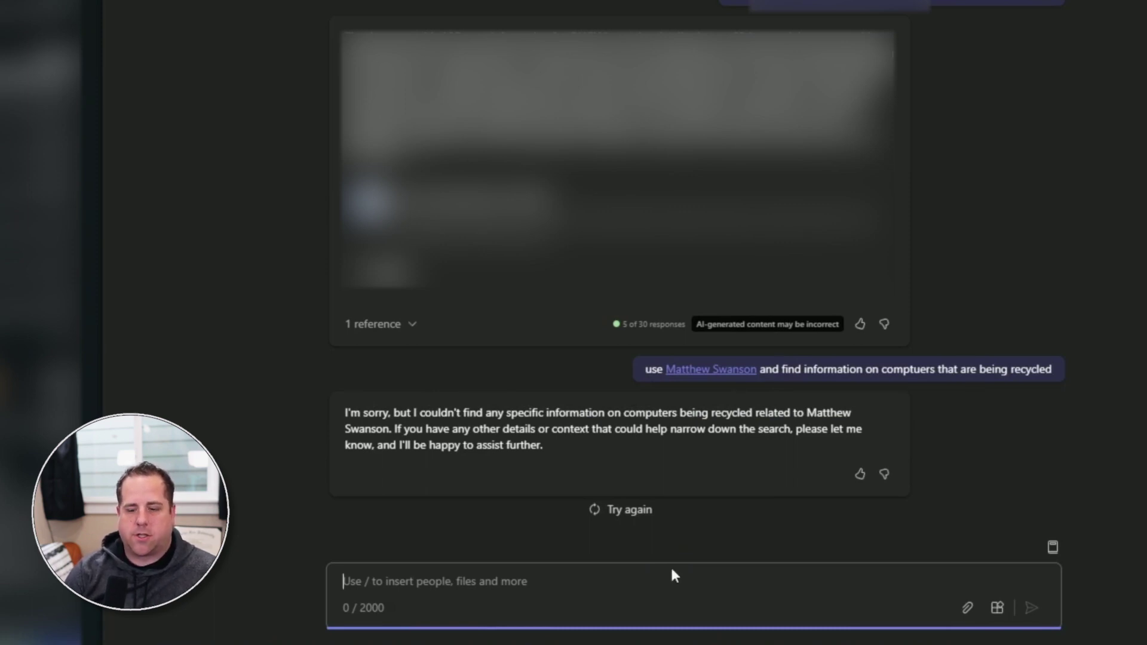
- Ask Copilot to search Teams chats for recycle equipment, then about information on computer donations
text(sea)
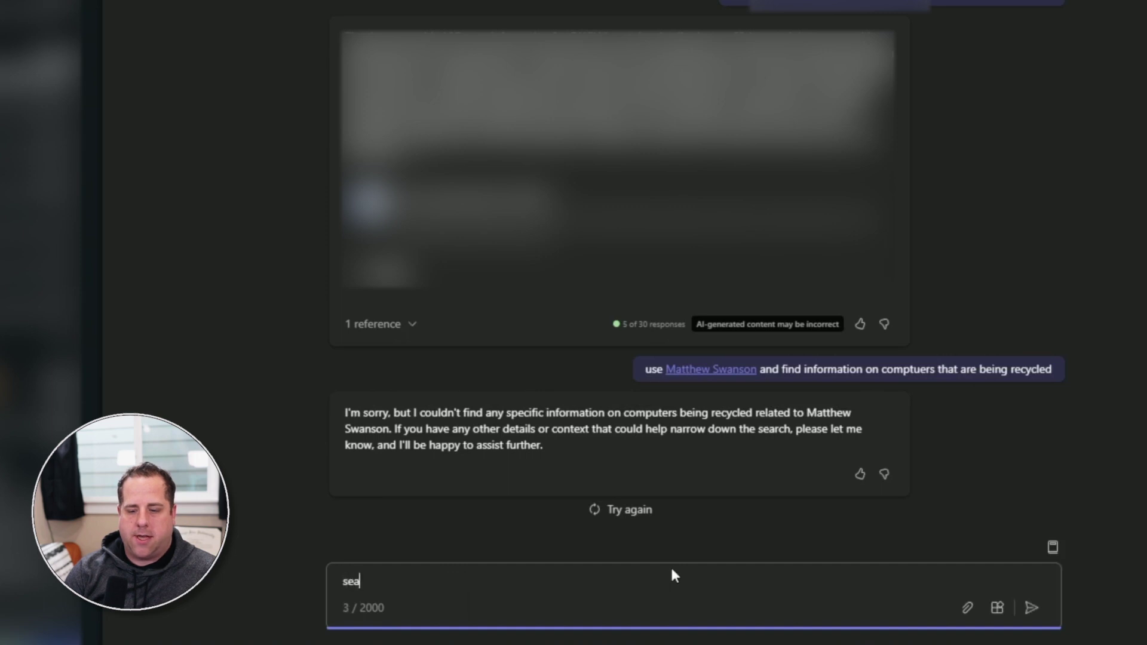
text(rch in )
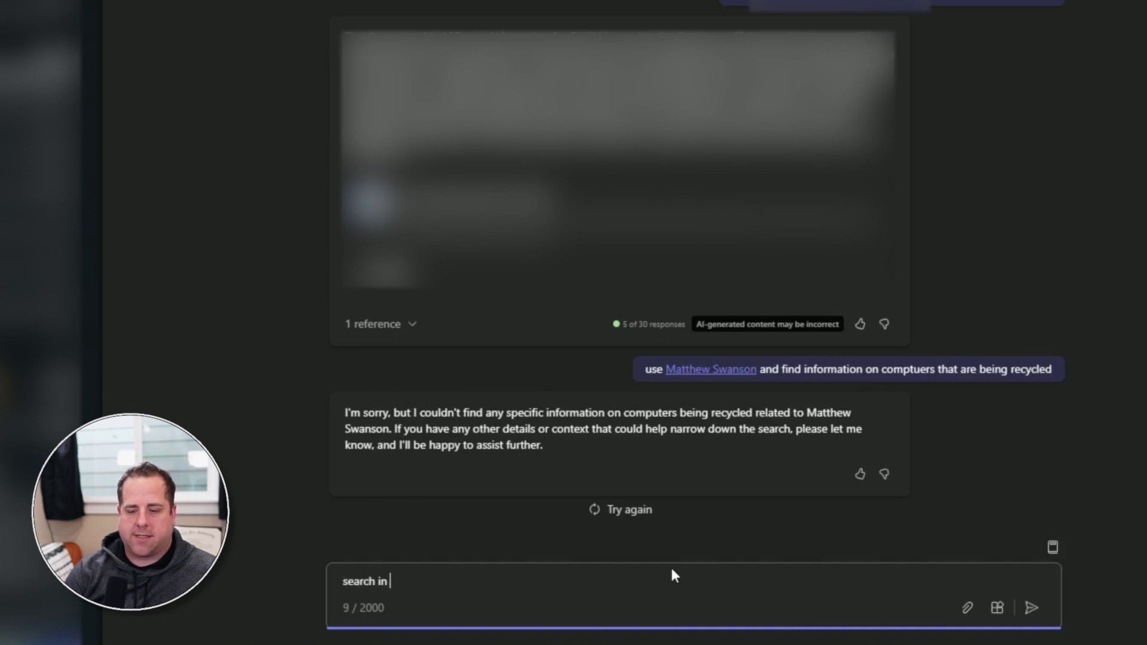
text(teams cahat)
key(BackSpace)
key(BackSpace)
key(BackSpace)
key(BackSpace)
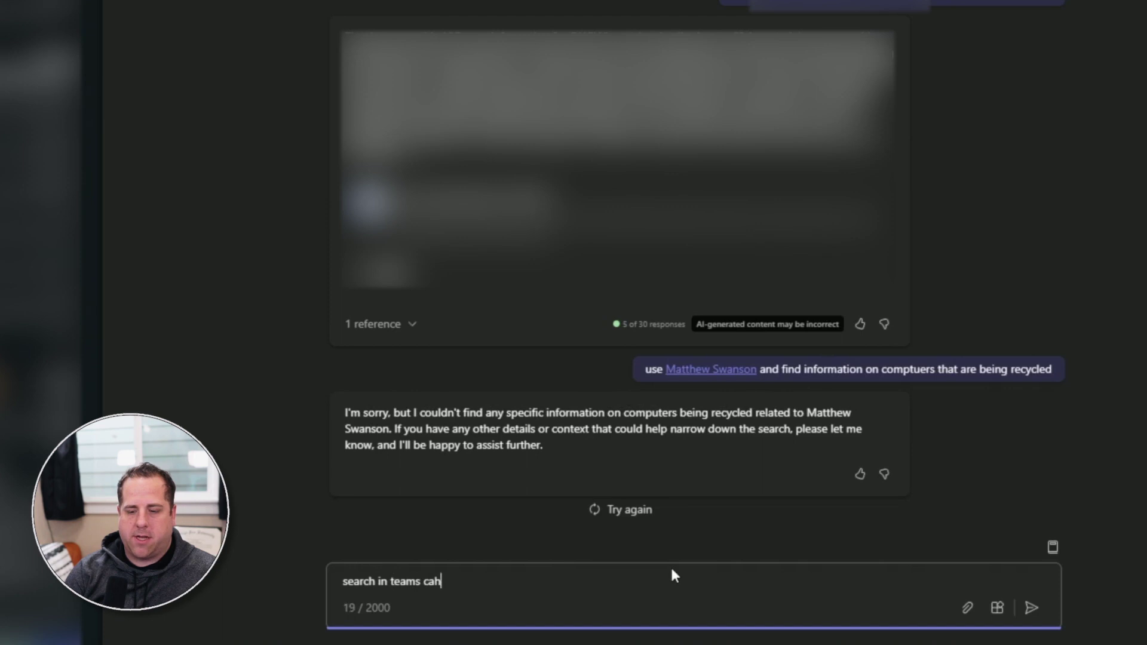
text(hat about any)
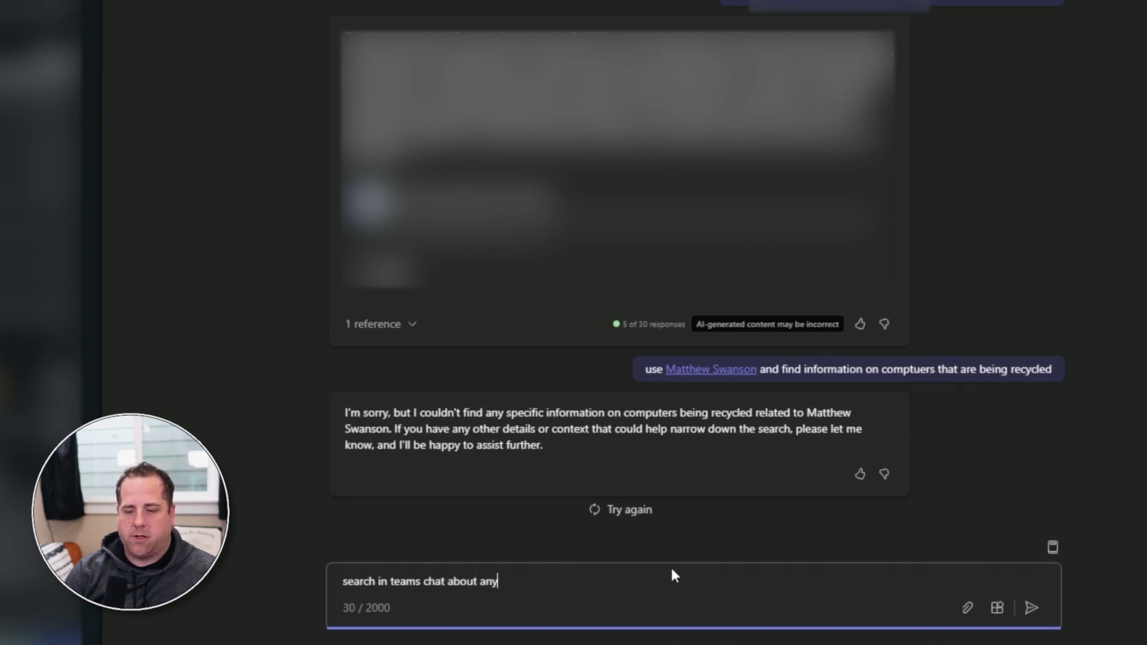
text( recycle e)
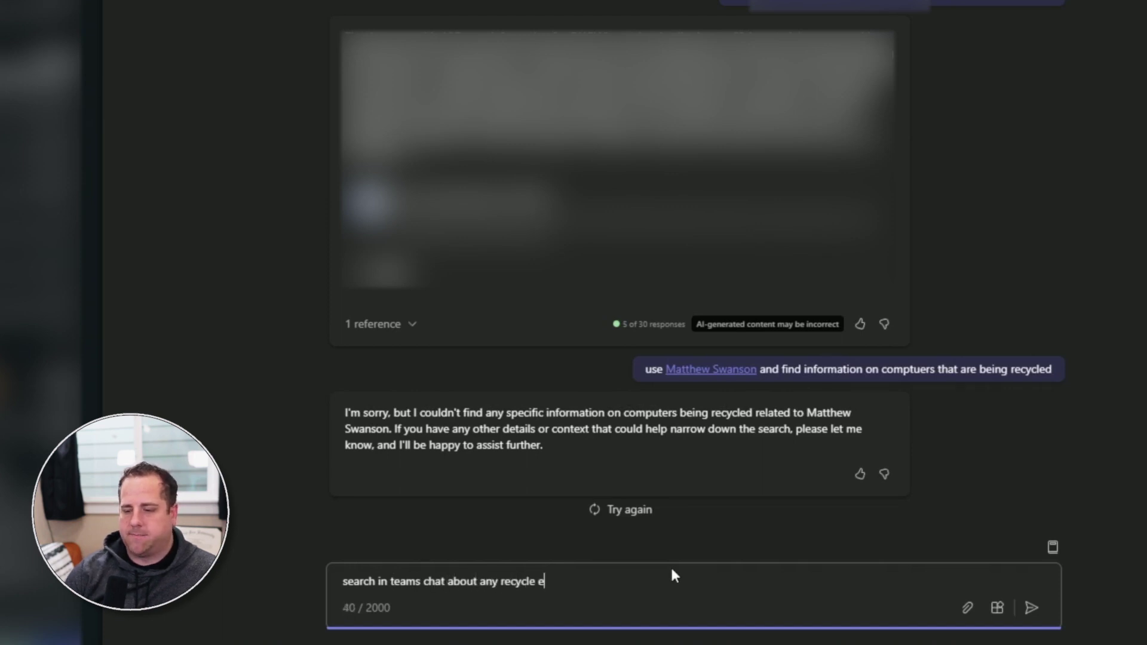
text(quipment)
key(Return)
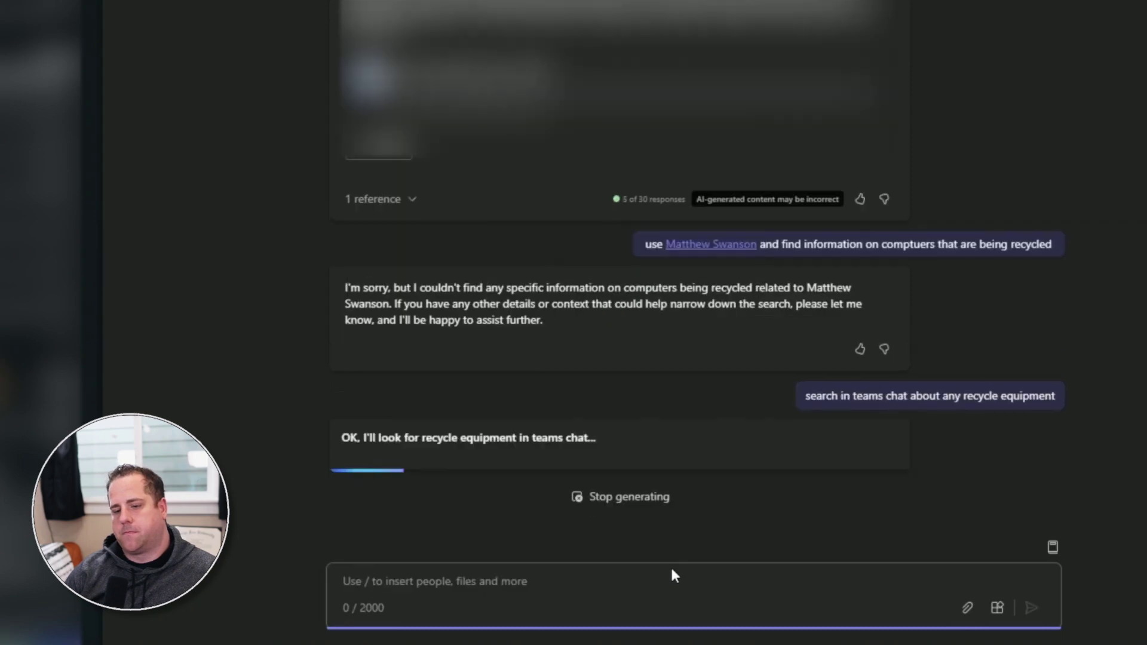
text(what about informaiton on computer donations)
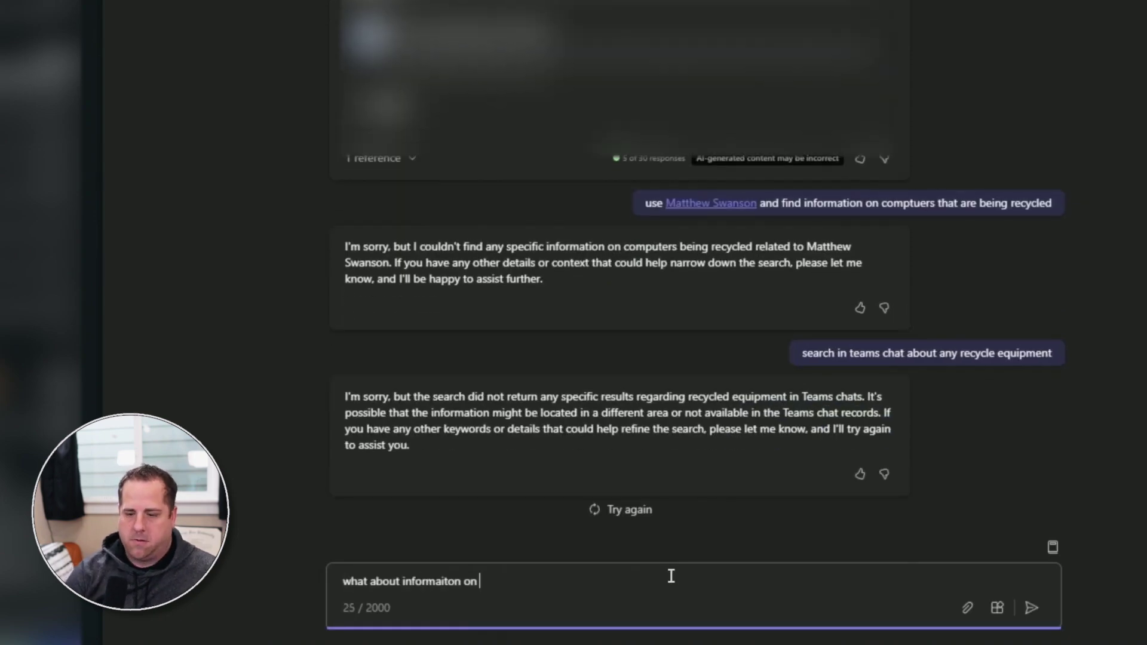
key(Return)
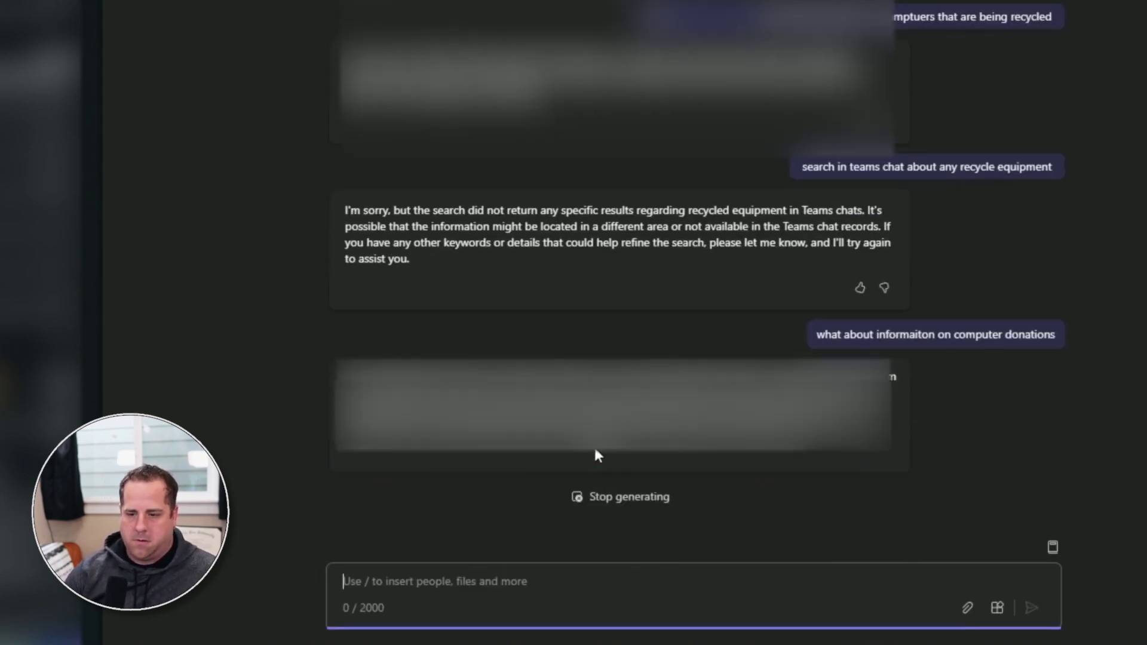